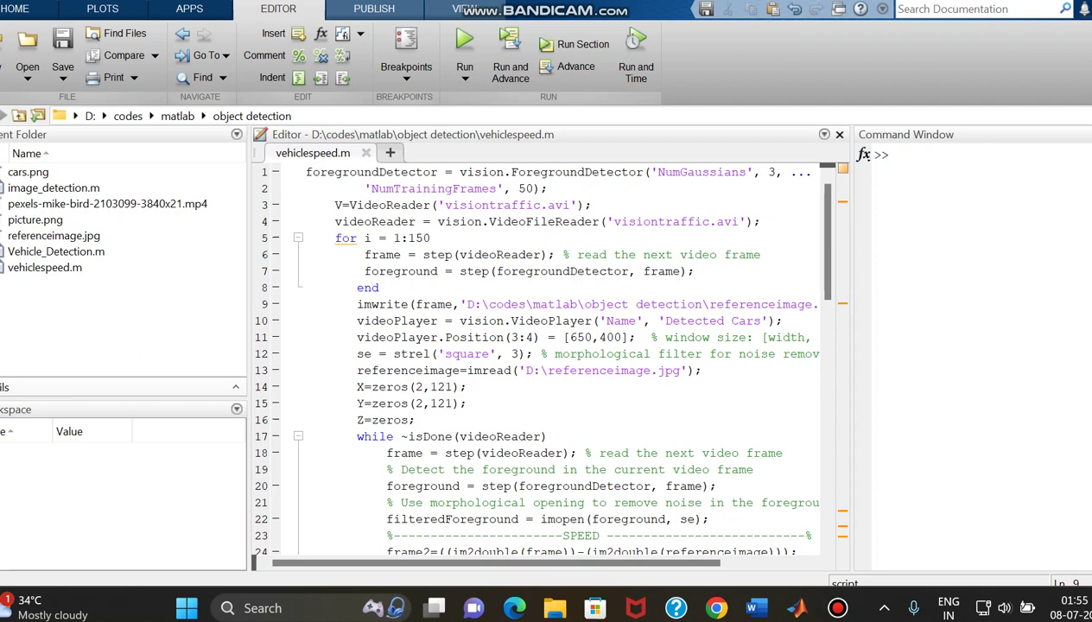
Step: Paste line 9's object detection folder path after D: in line 13's reference image path
left_click(696, 272)
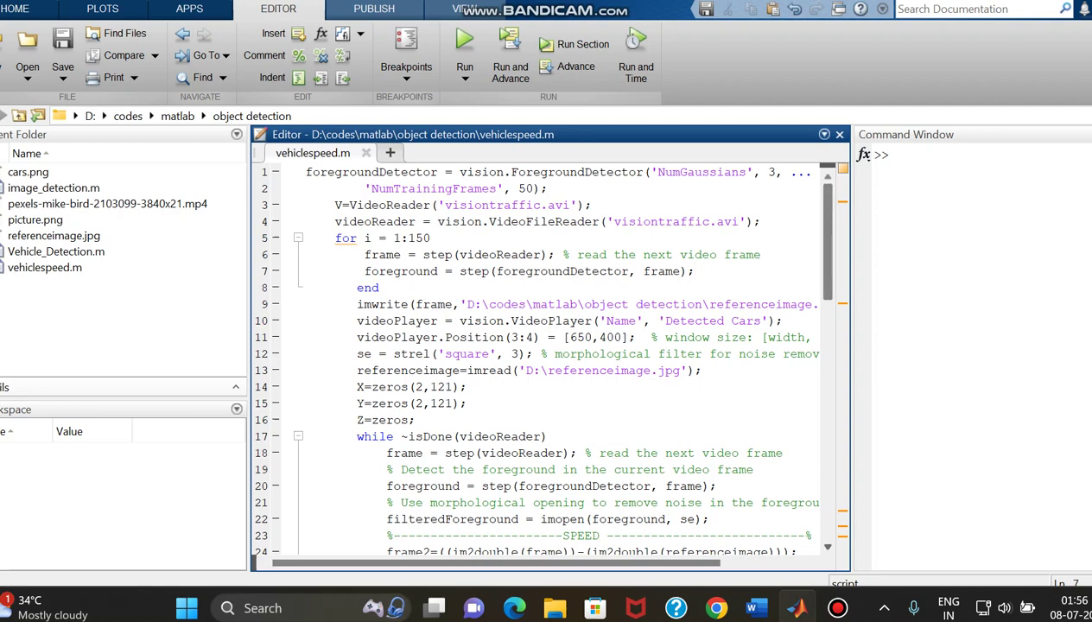
scroll(536, 357, "down", 1)
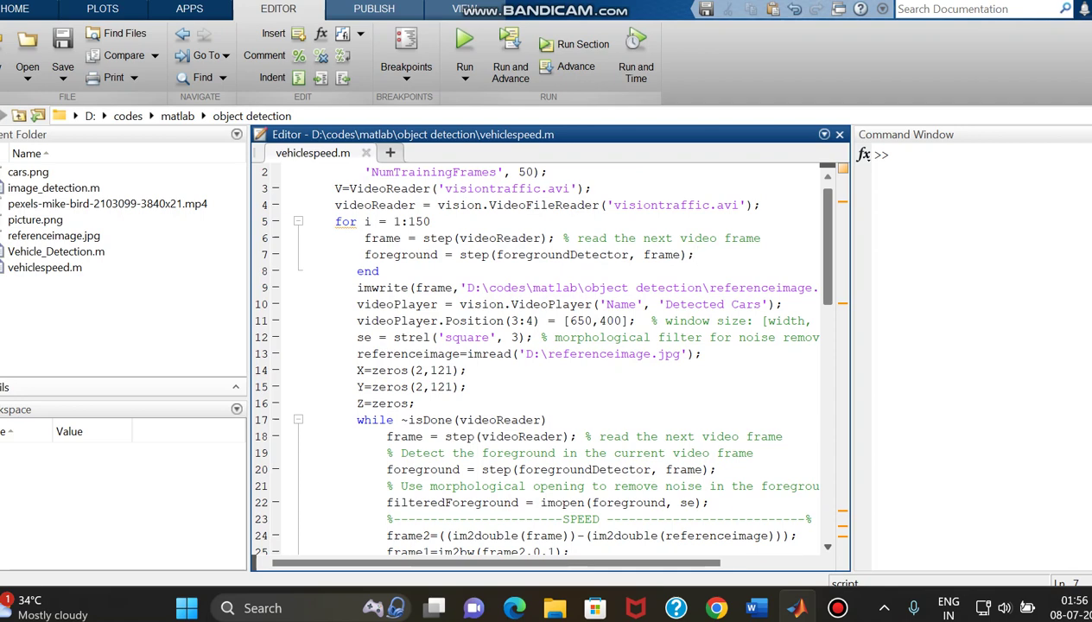
scroll(535, 357, "up", 1)
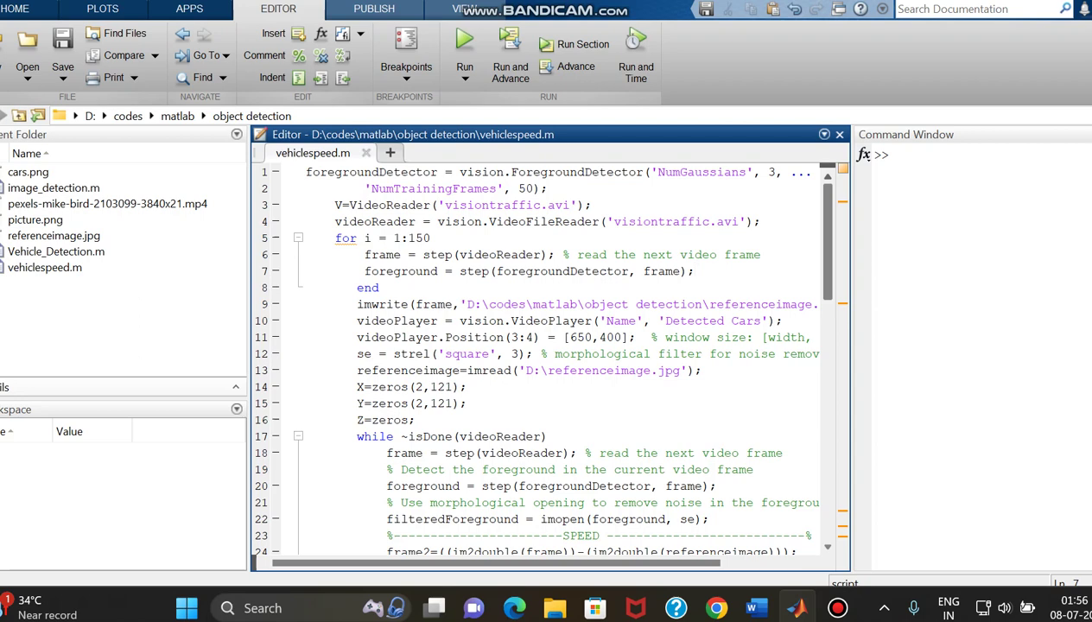
key("Up")
key("Up")
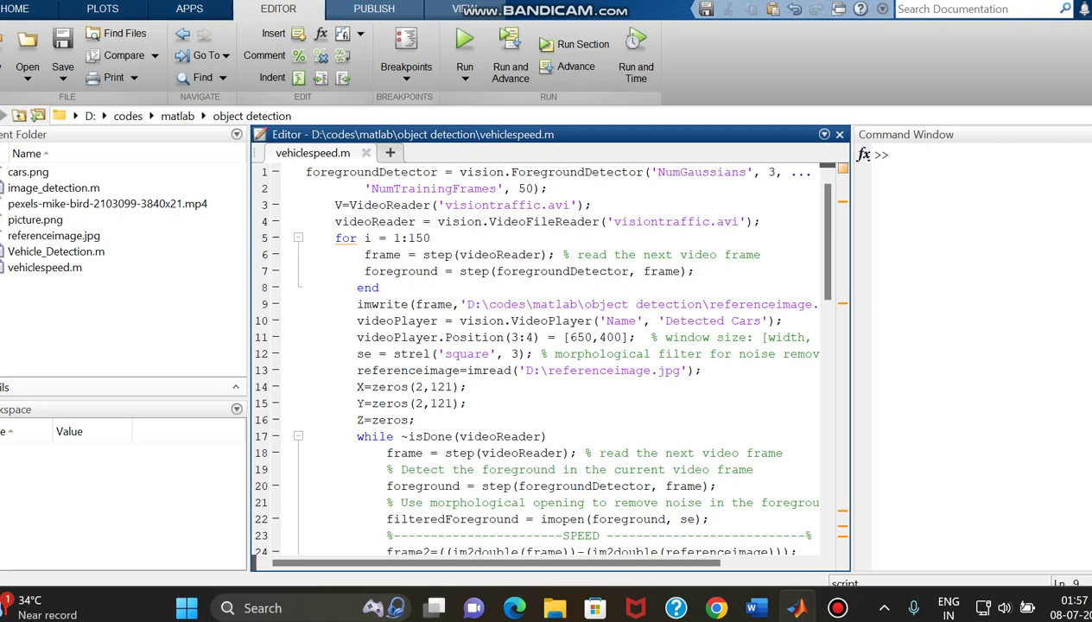
key("Down")
key("Down")
left_click_drag(482, 305, 703, 304)
key("ctrl+c")
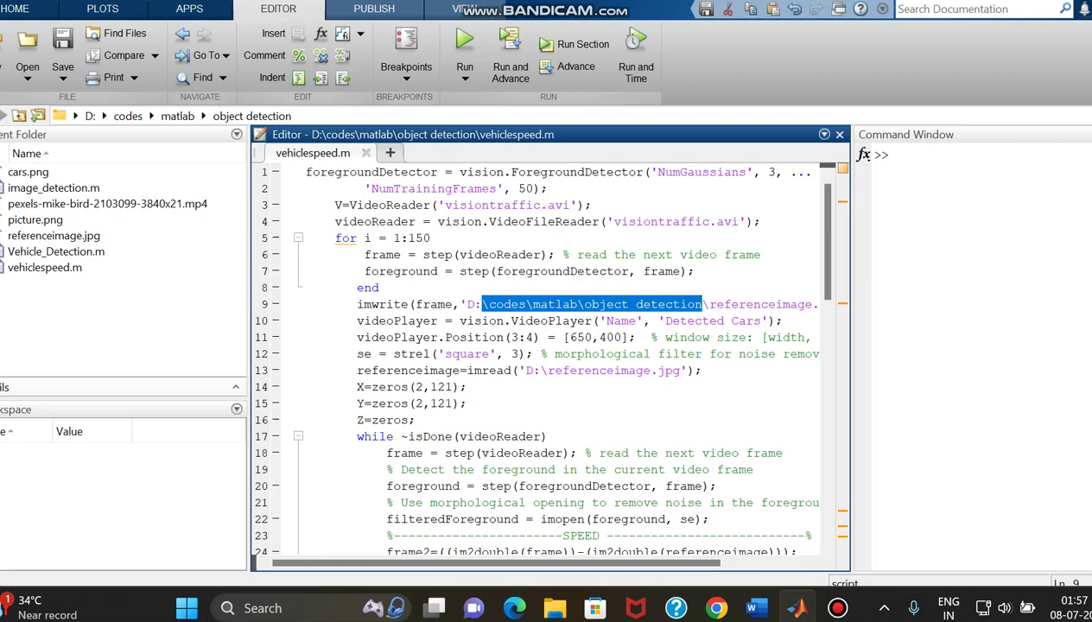
left_click(534, 369)
key("ctrl+v")
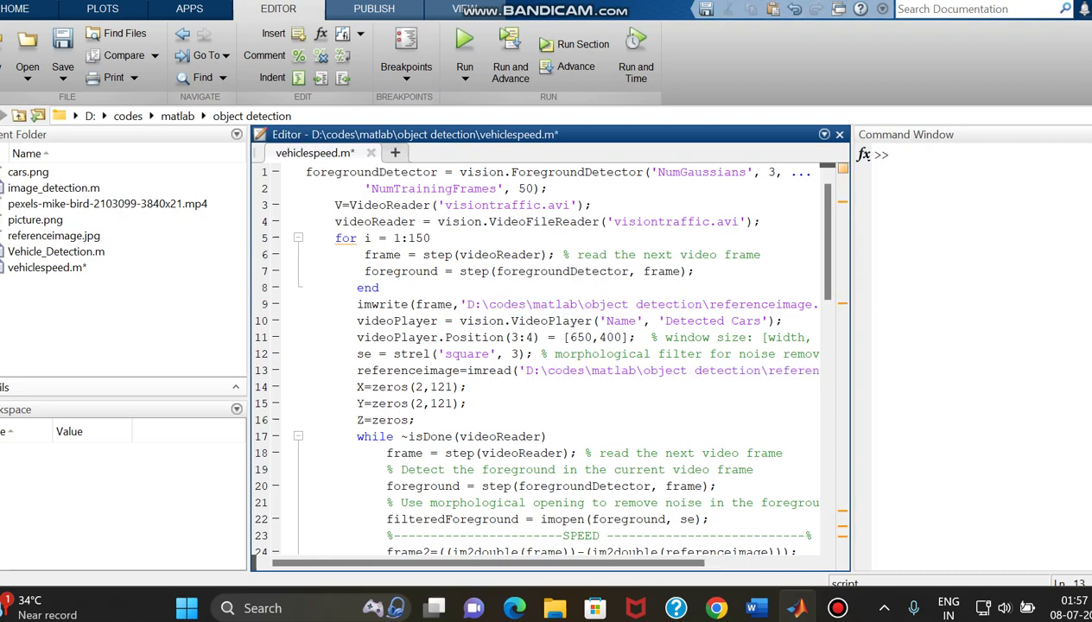
Step: Save vehiclespeed.m and delete referenceimage.jpg
key("ctrl+s")
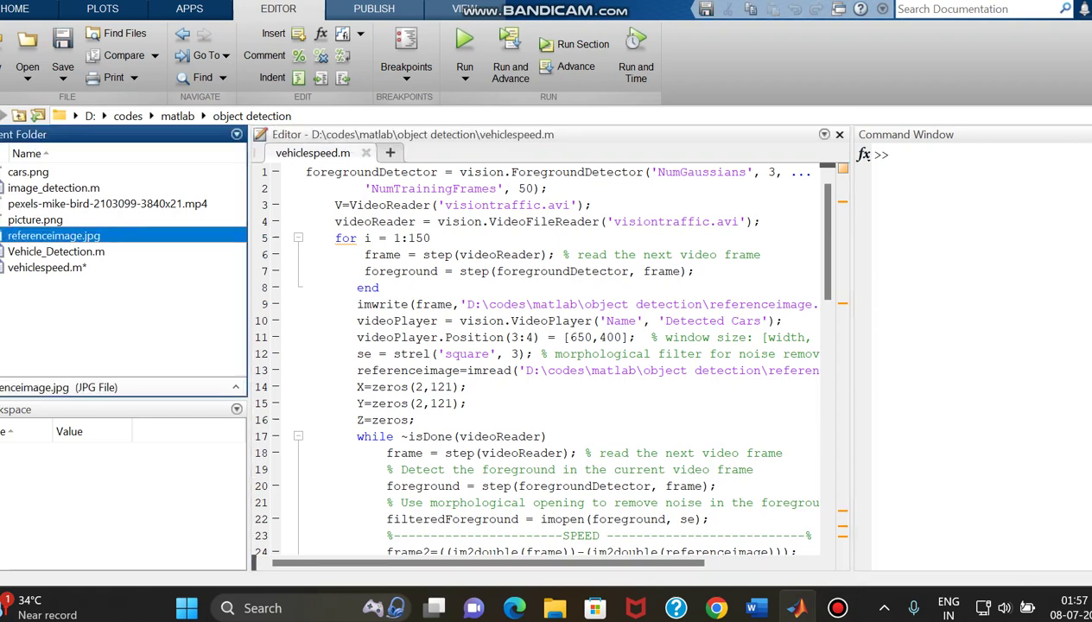
key("Delete")
key("Return")
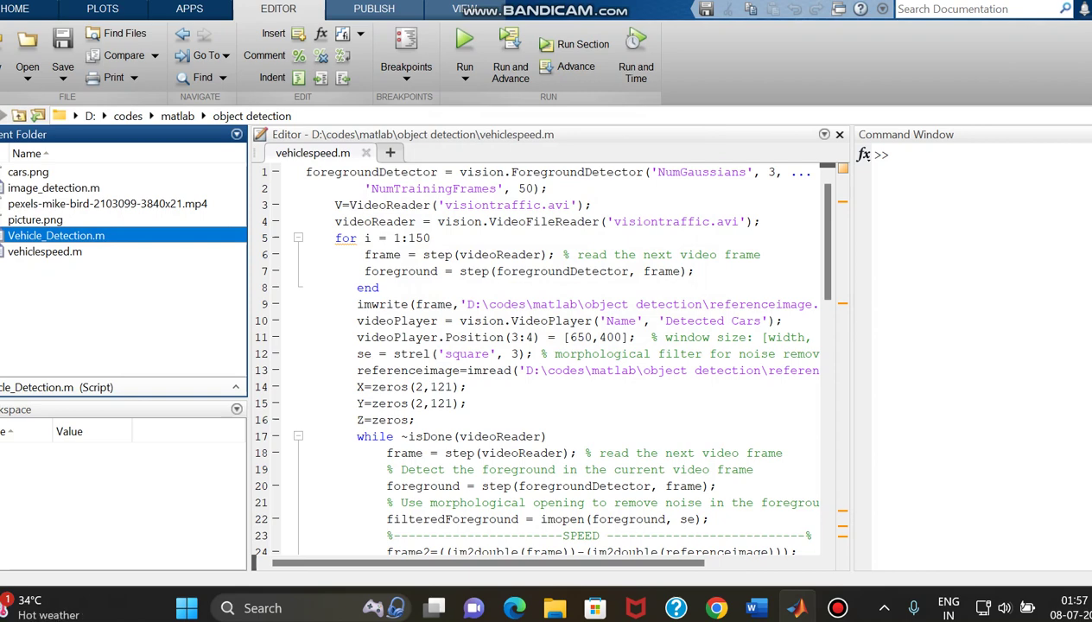
left_click(510, 485)
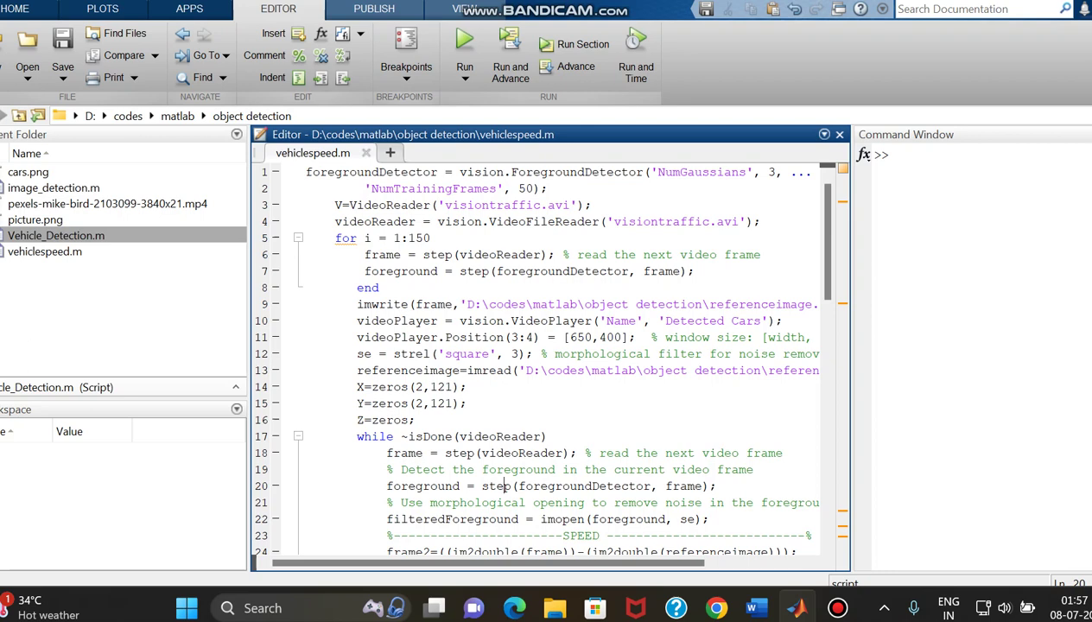
key("Down")
key("Down")
key("Down")
key("Down")
key("Down")
key("Down")
key("Down")
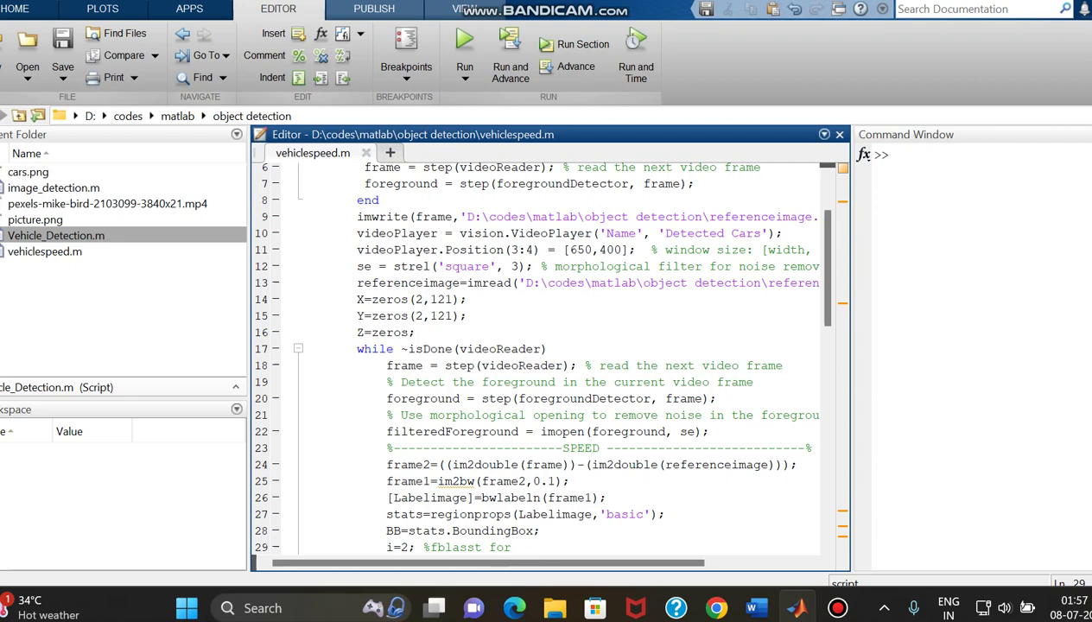
type("X(i)=BB(1); Y(i)=BB(2); Dist=((X(i)-X(i-1))^2+(Y(i)-Y(i-1))^2)^(1/2); Z(i)=Dist;")
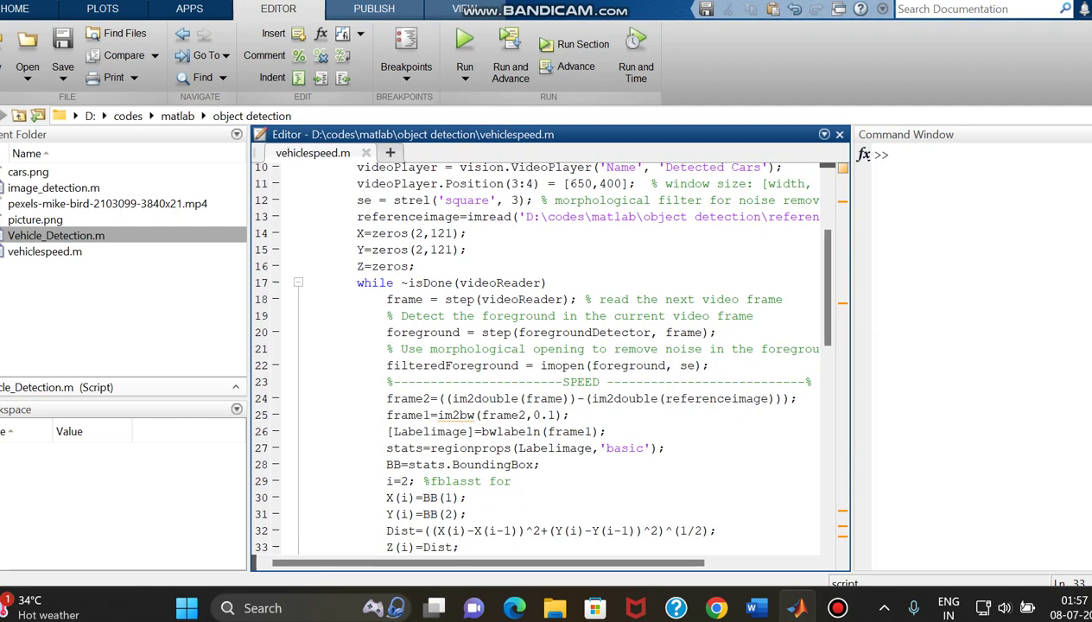
type(" M=median(Z); %disp(M); %clc;")
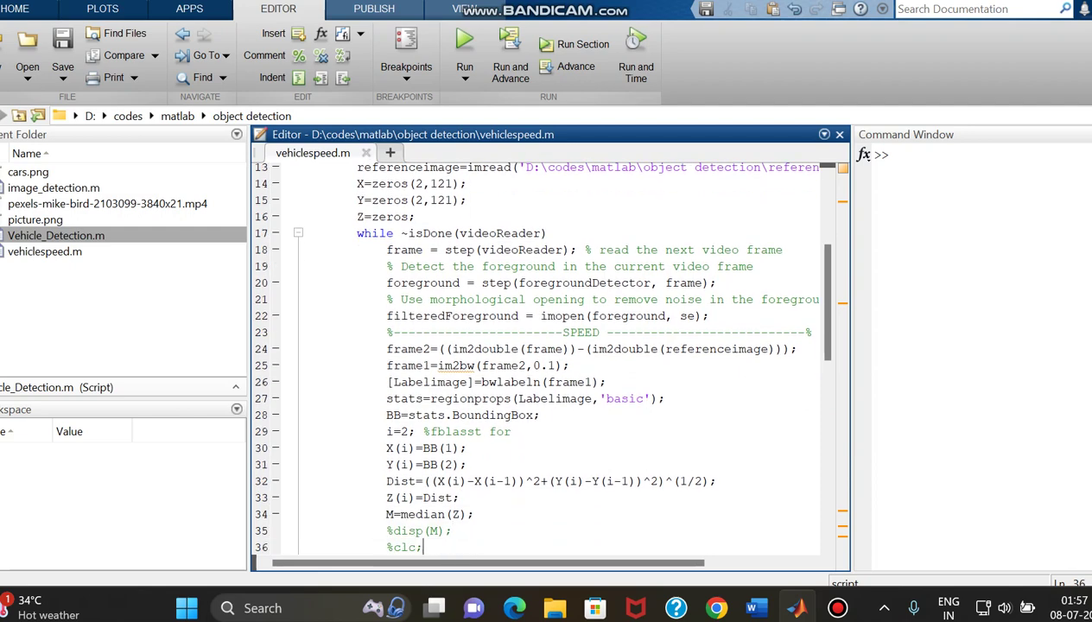
type(" %disp('speed=') Speed=((M)*(120/8))/(4);")
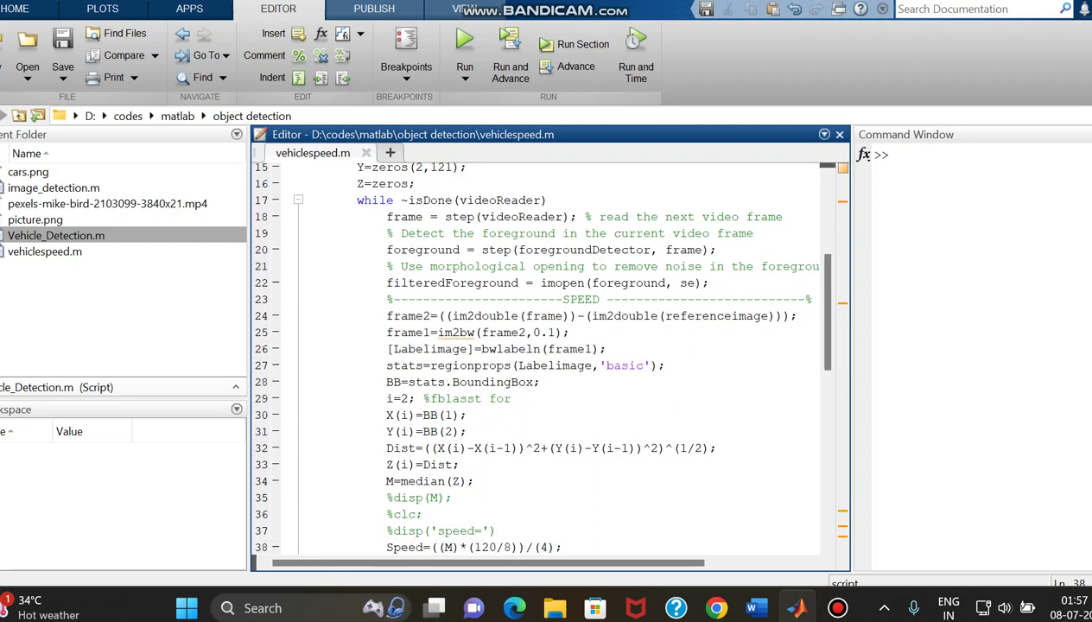
type(" %disp(Speed); %SPEED = M ??????????? i = i + 1; SE = strel('disk',6); frame3=imclose(frame1,SE); step(videoReader);")
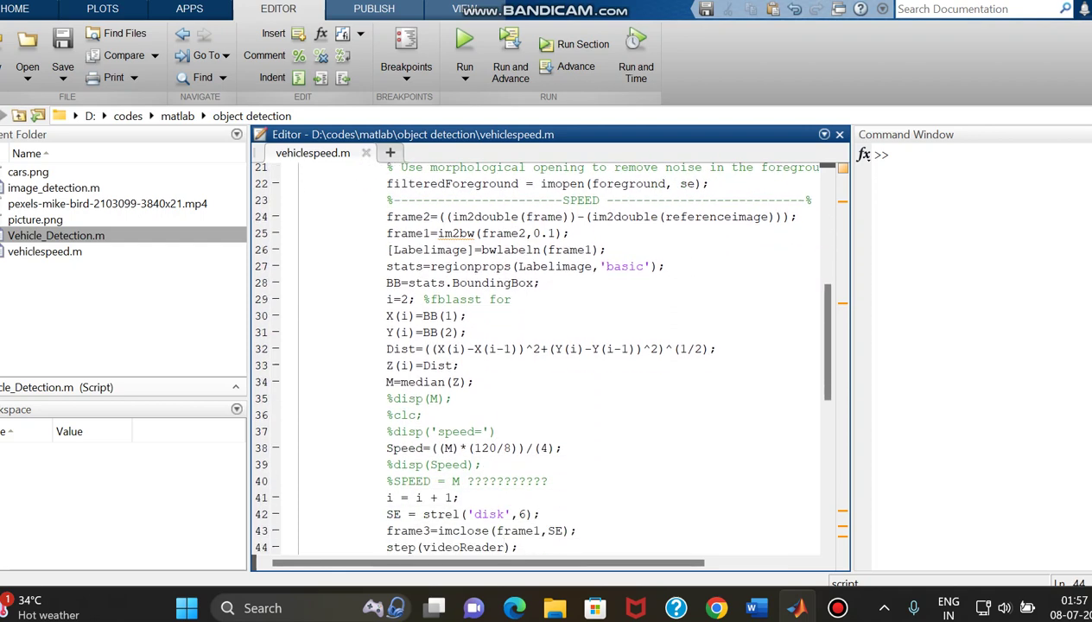
type(" pause(0.05);")
key("Down")
key("Down")
key("Down")
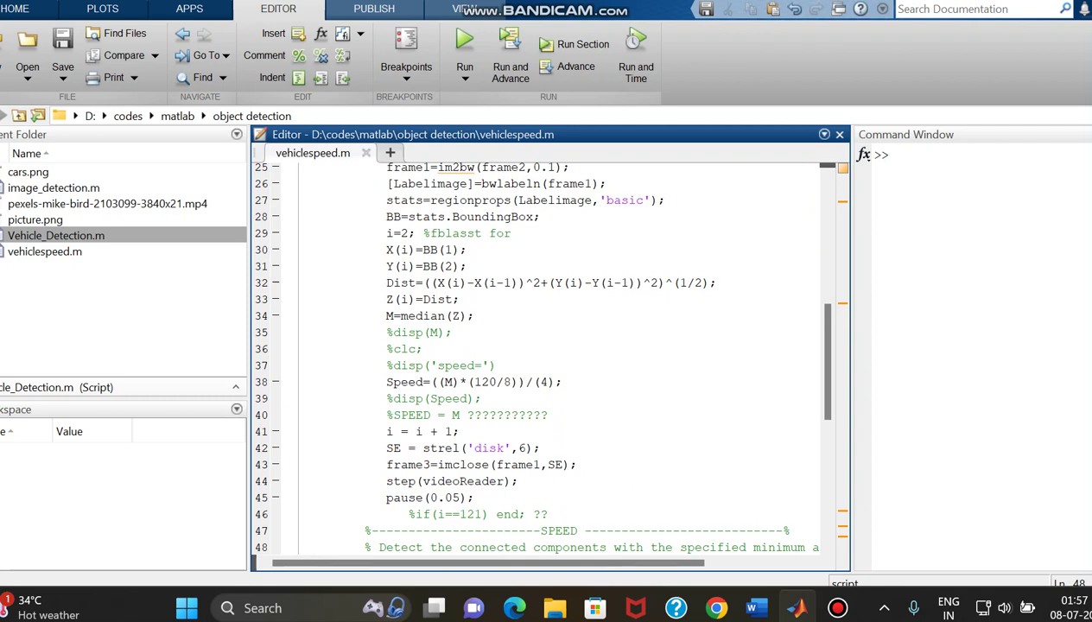
key("Down")
key("Down")
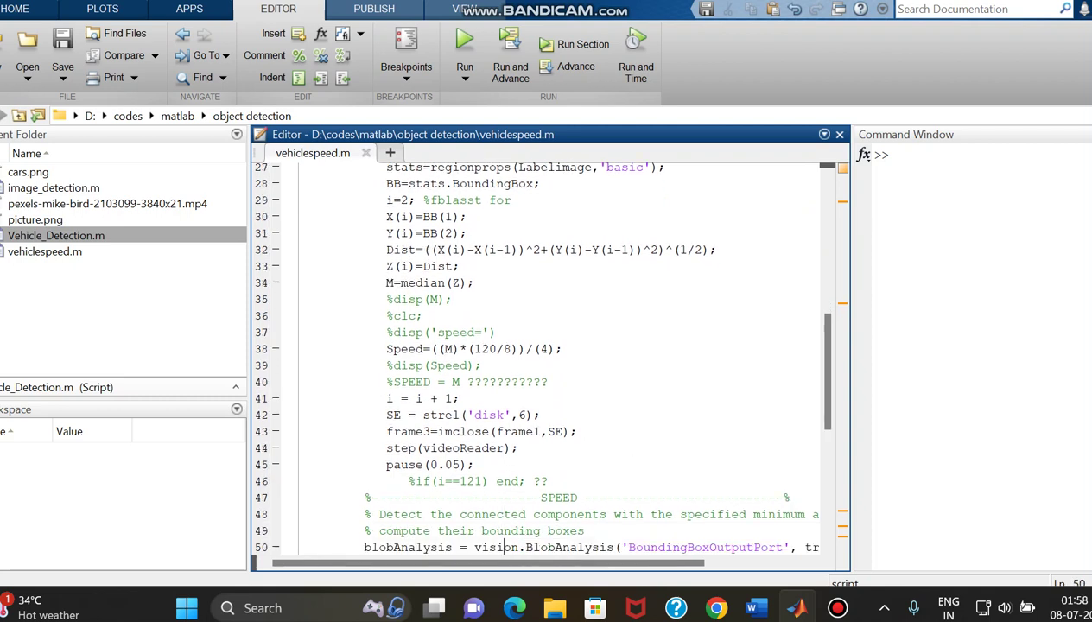
key("Down")
key("Down")
key("Down")
key("Down")
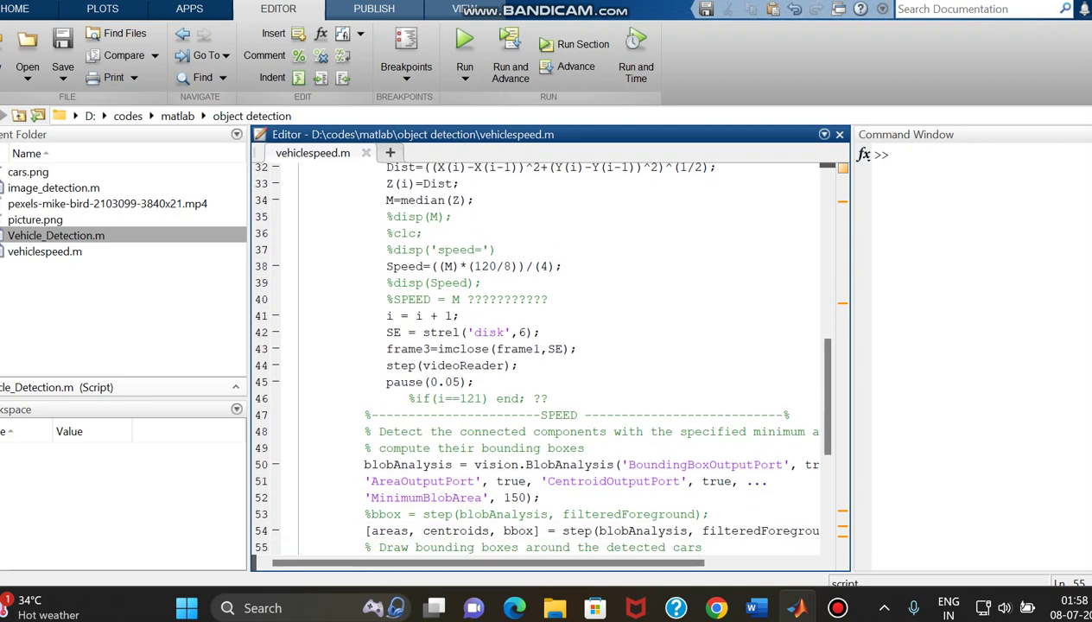
key("Down")
key("Down")
key("Down")
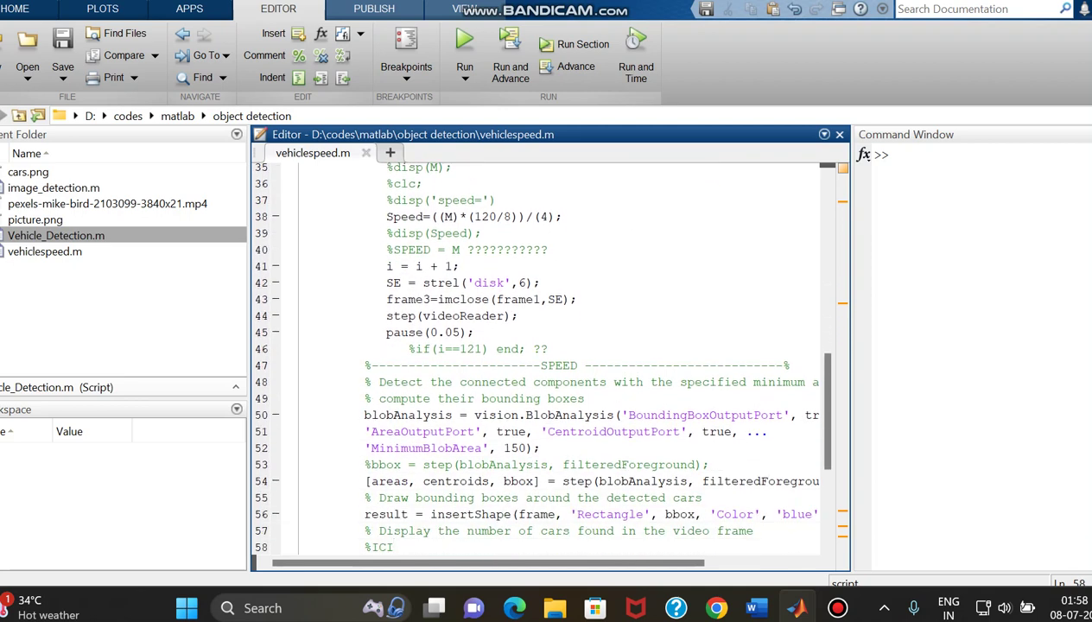
key("Down")
key("Down")
key("Down")
key("Down")
key("Down")
key("Down")
key("Down")
key("Down")
key("Down")
key("Down")
key("Down")
key("Down")
key("Down")
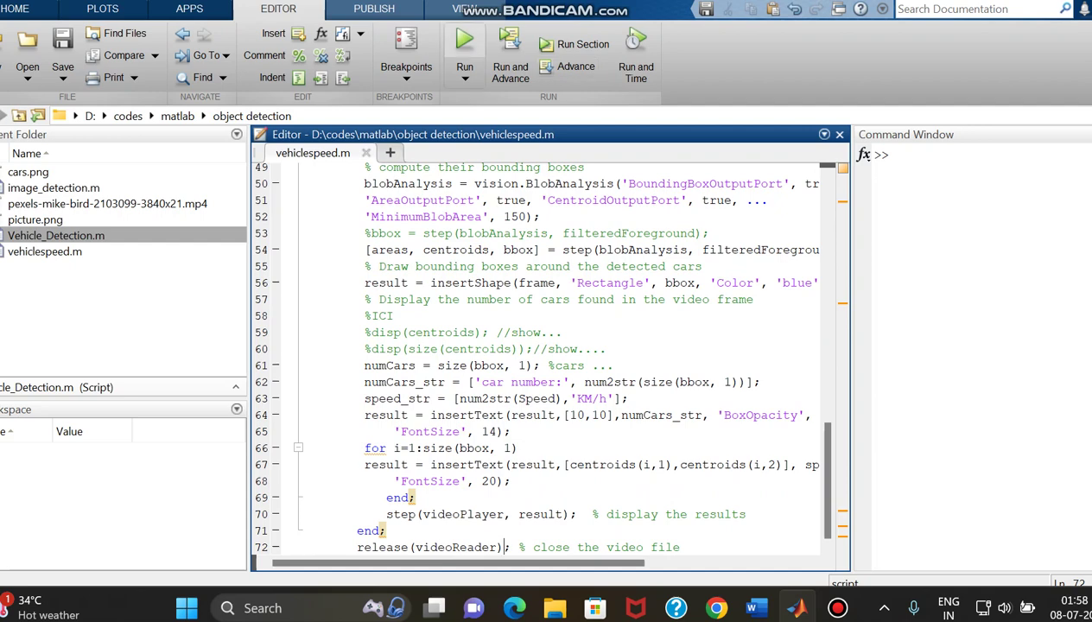
Step: Run vehiclespeed.m with F5 to start the Detected Cars video
key("F5")
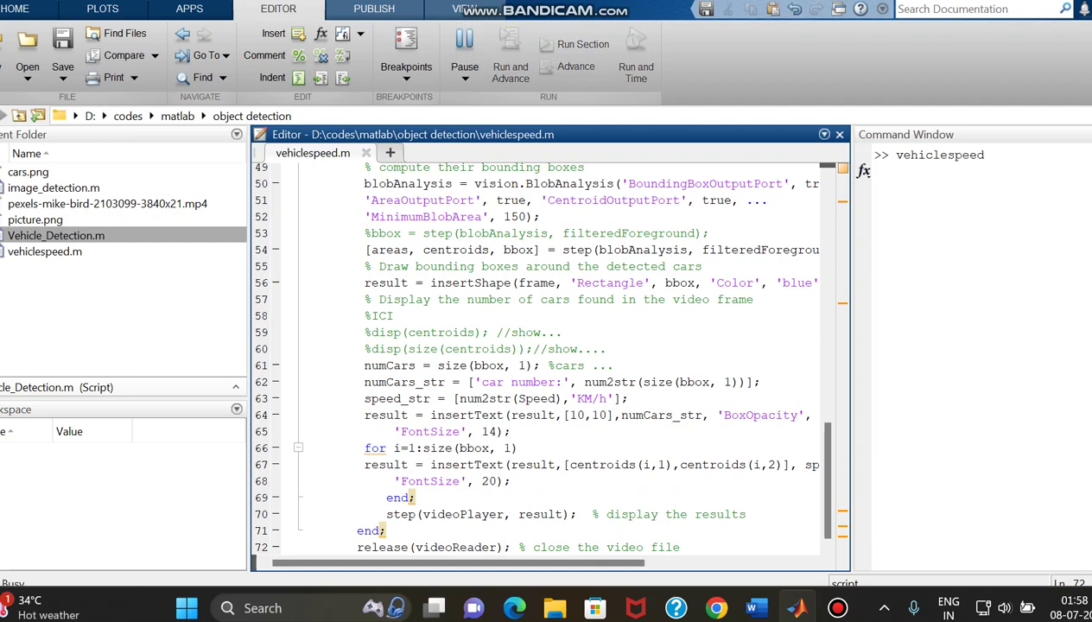